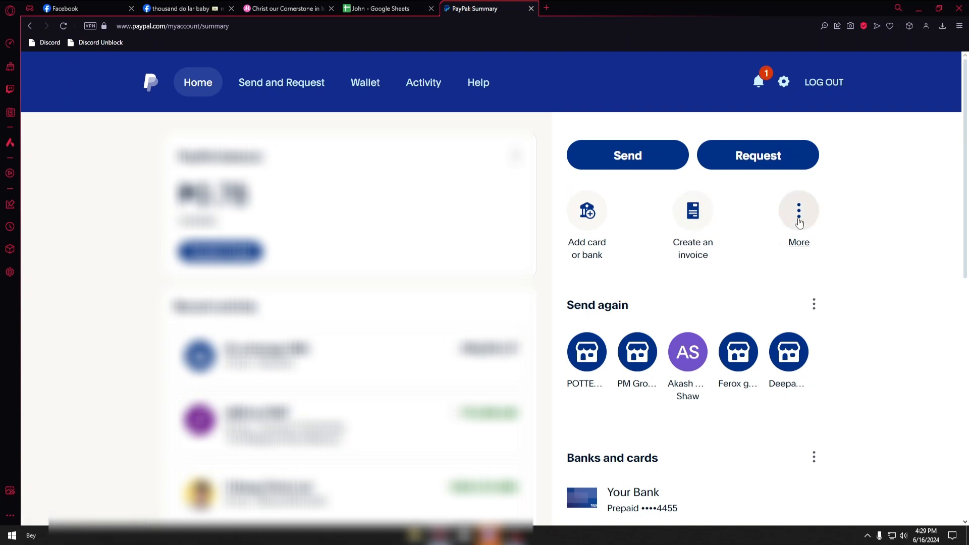
- Start creating a new invoice from the additional options for sending and requesting money
left_click(797, 212)
left_click(797, 214)
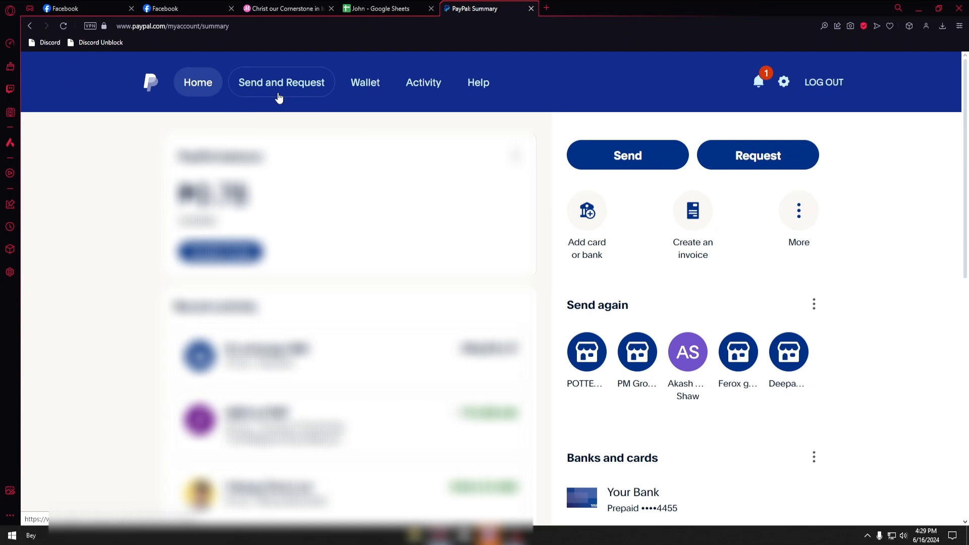
left_click(279, 95)
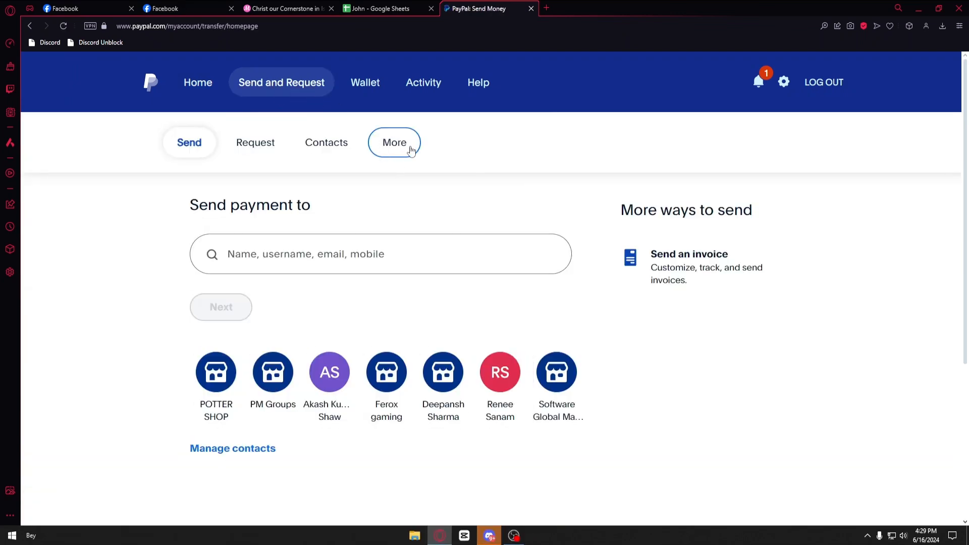
left_click(394, 146)
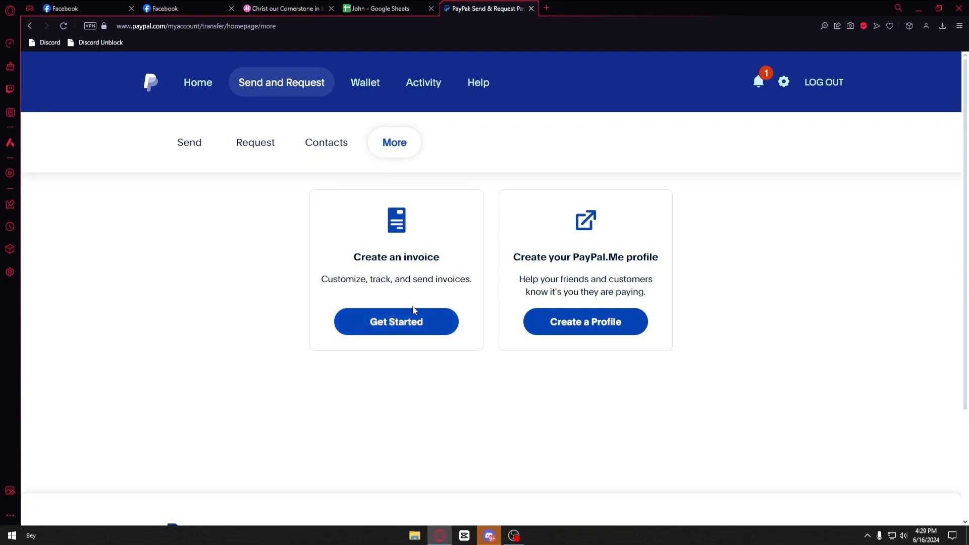
left_click(413, 323)
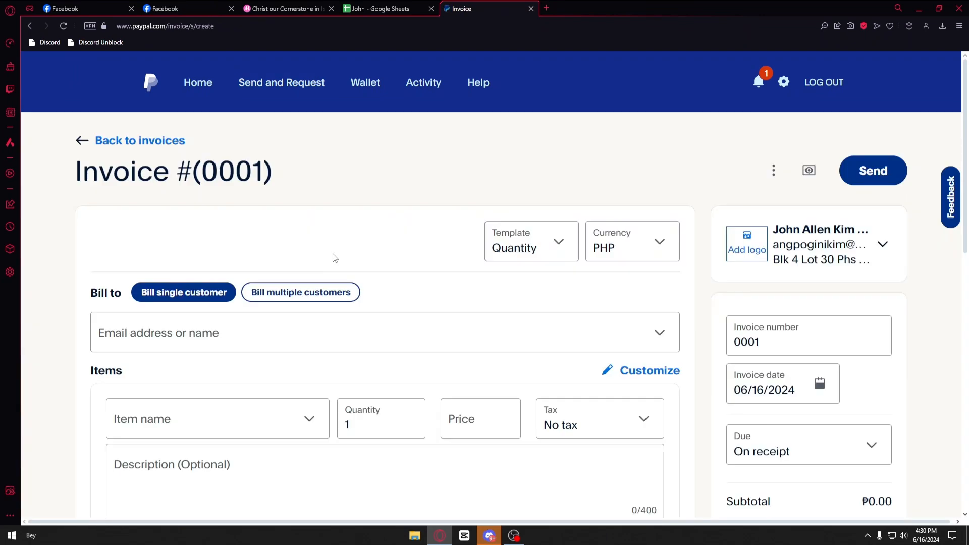
- Try the Amounts only template on the invoice and return it to the Quantity template
scroll(333, 257, "down", 1)
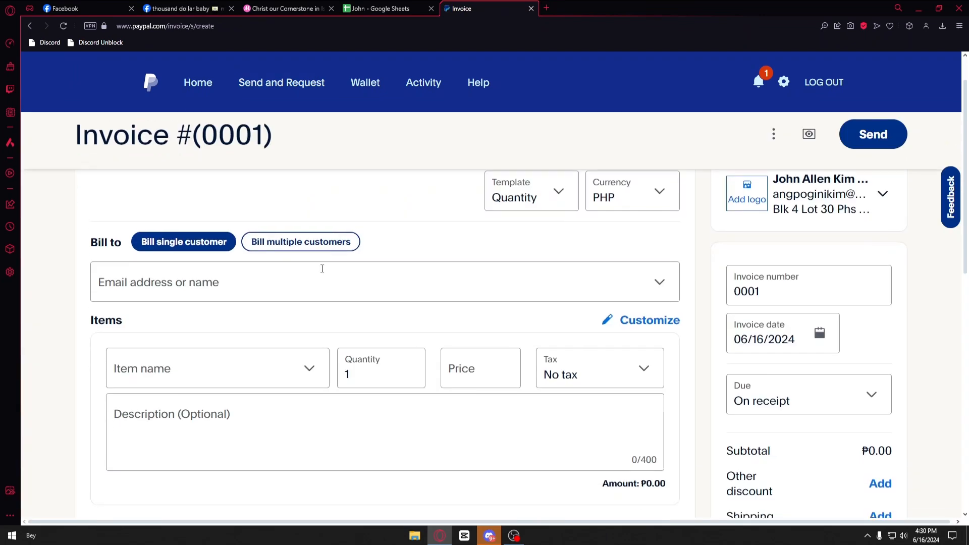
scroll(281, 334, "down", 3)
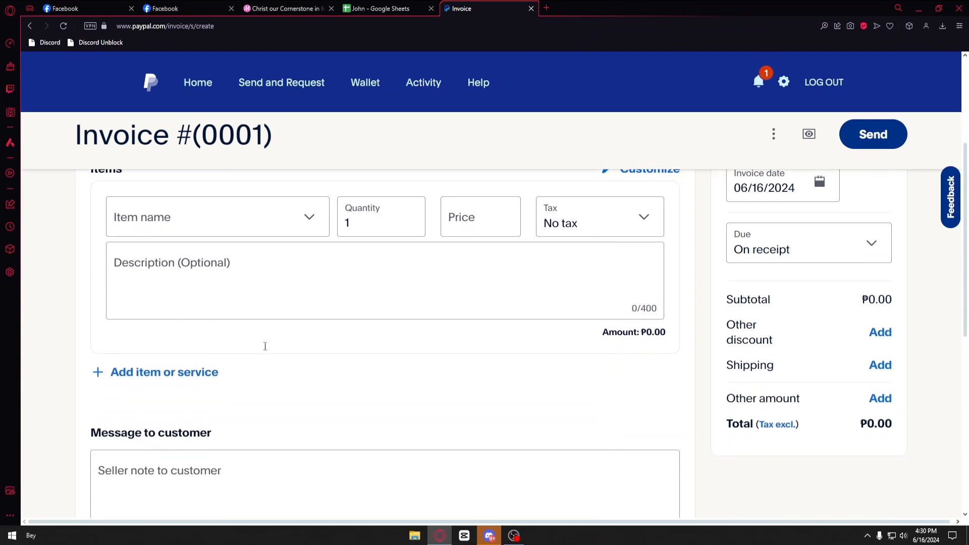
scroll(266, 350, "down", 2)
scroll(266, 349, "up", 6)
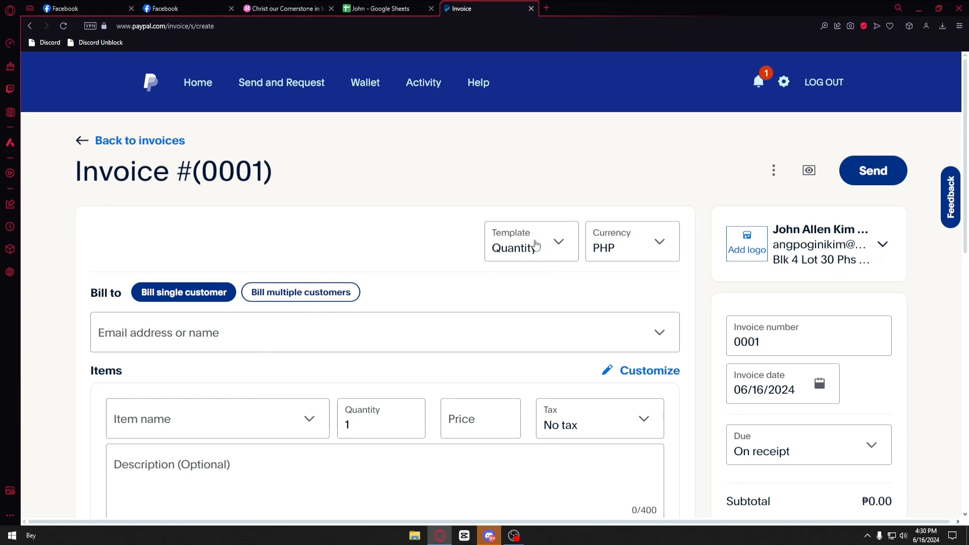
left_click(521, 246)
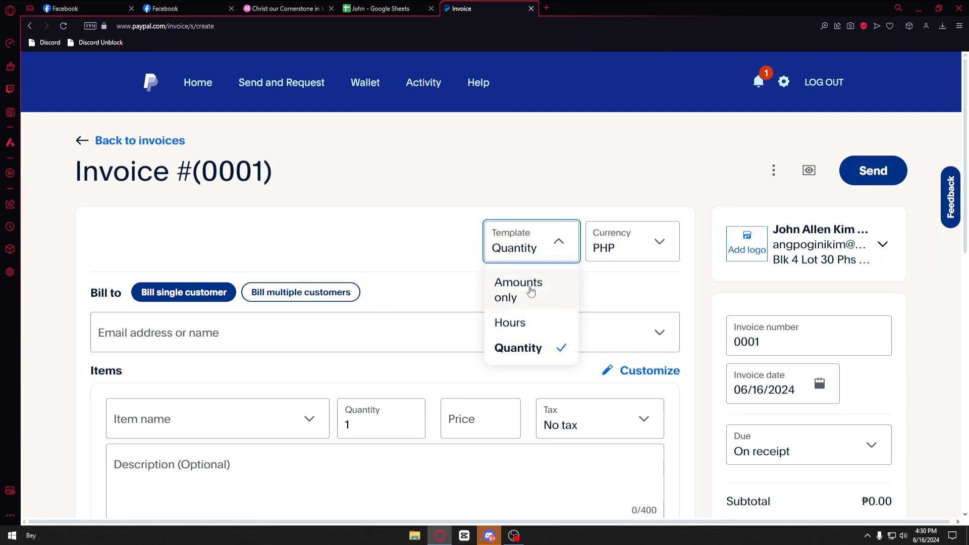
left_click(531, 291)
left_click(531, 247)
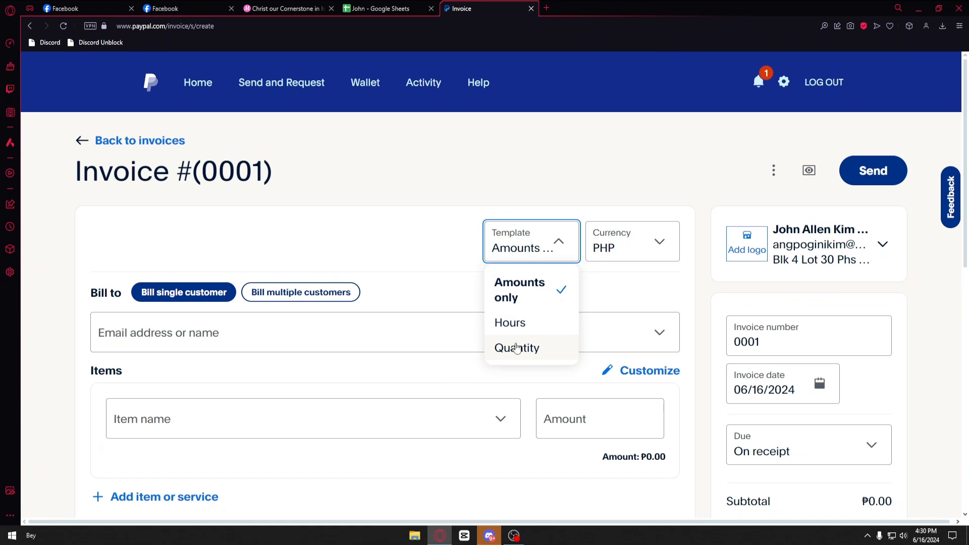
left_click(516, 348)
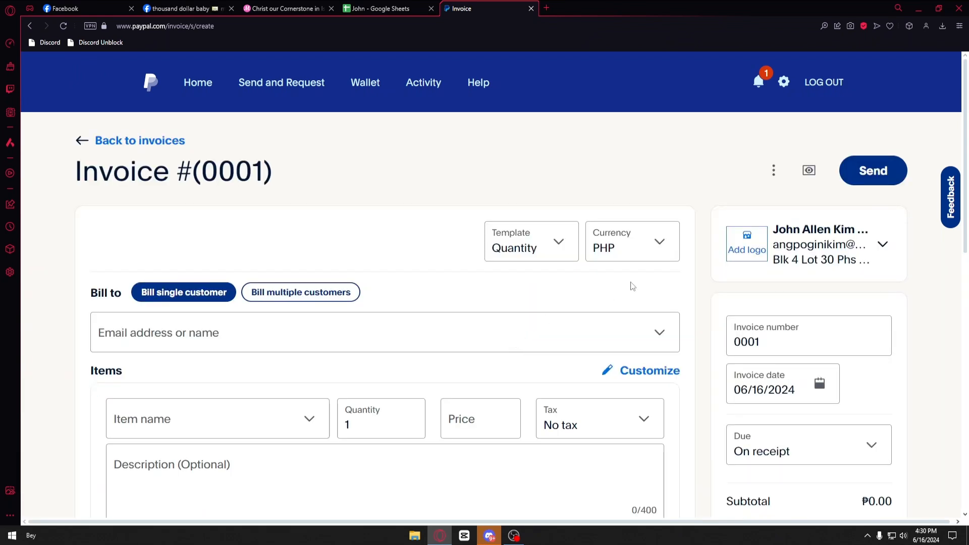
- Examine the currencies available for the invoice without changing the selection
left_click(633, 245)
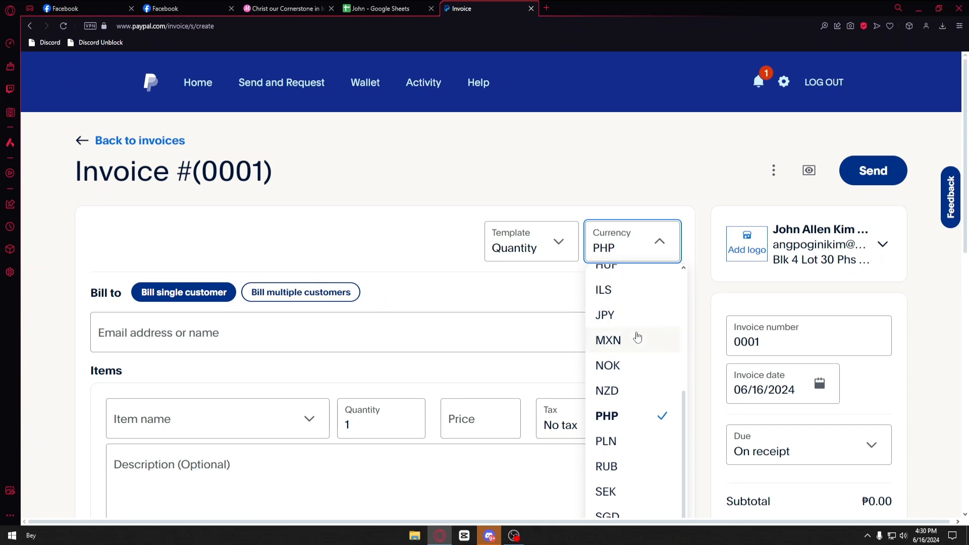
scroll(646, 358, "down", 1)
scroll(636, 394, "up", 1)
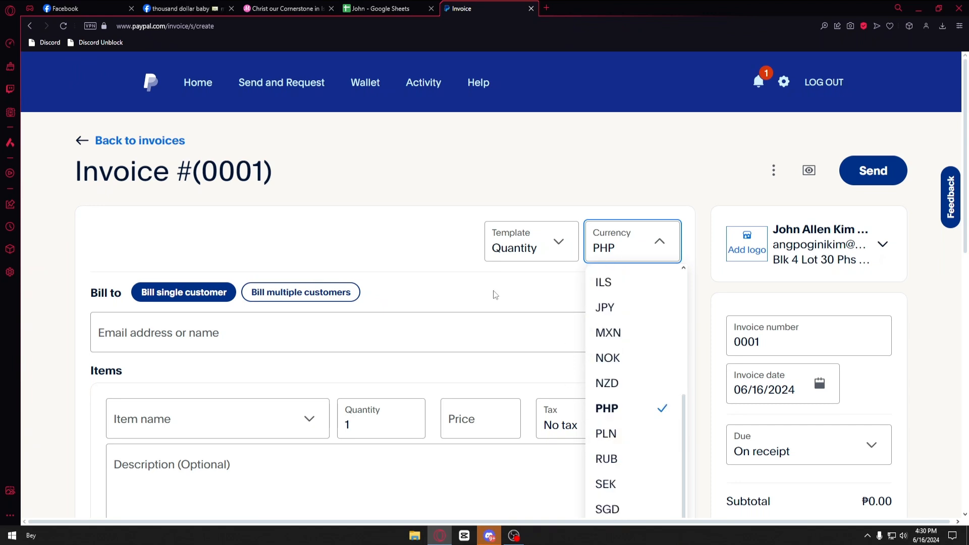
left_click(415, 289)
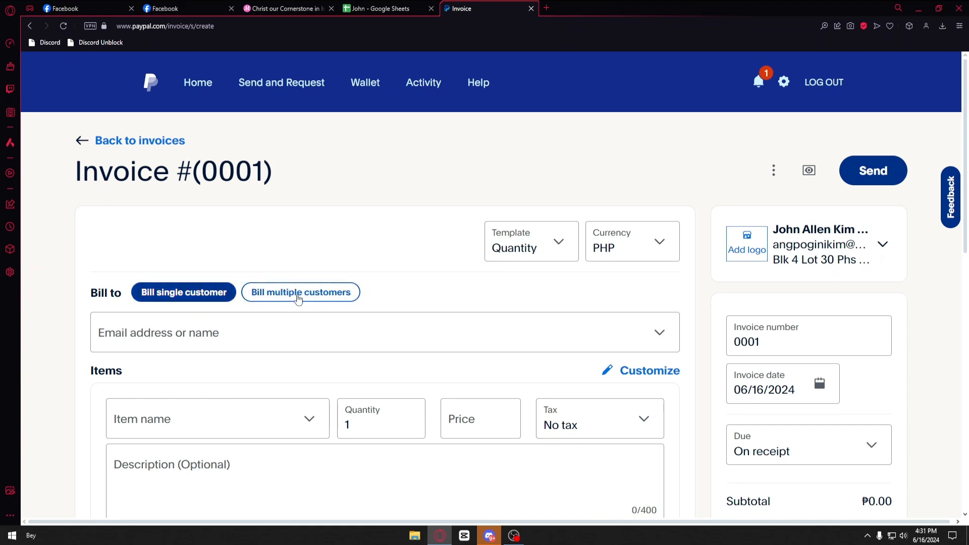
- Set the invoice to bill multiple customers
left_click(298, 297)
scroll(333, 288, "down", 1)
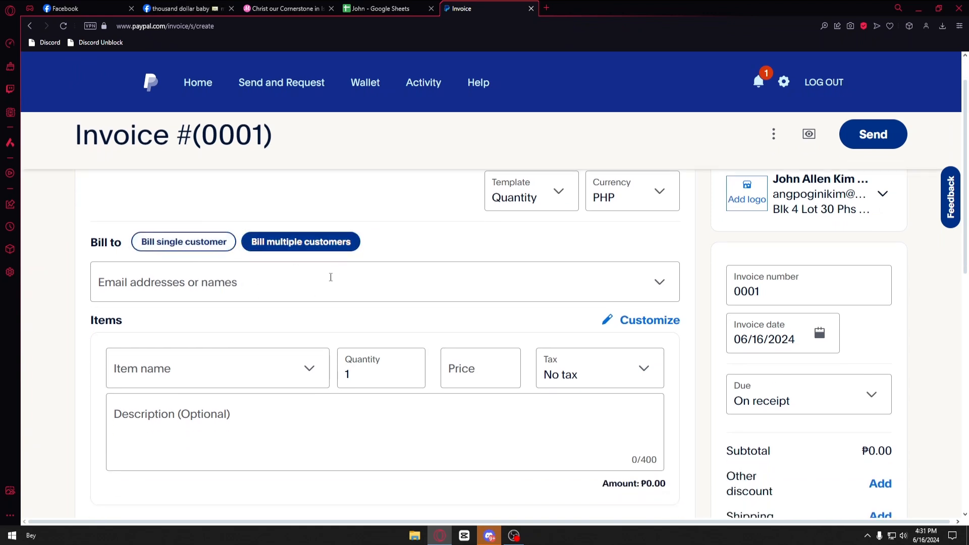
left_click(310, 279)
left_click(355, 212)
- Examine the new customer form's contact, address, invoice language and notes fields, and close it without saving
left_click(316, 275)
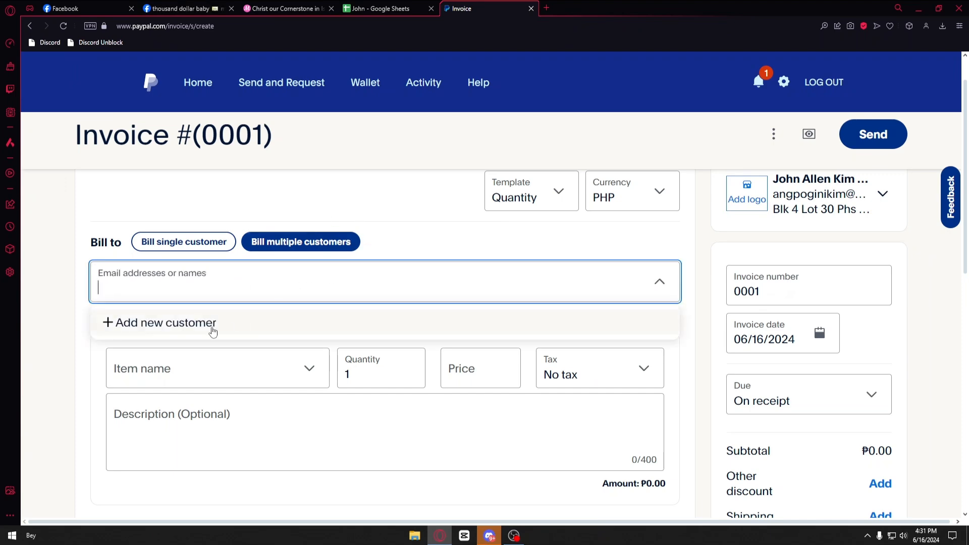
left_click(212, 331)
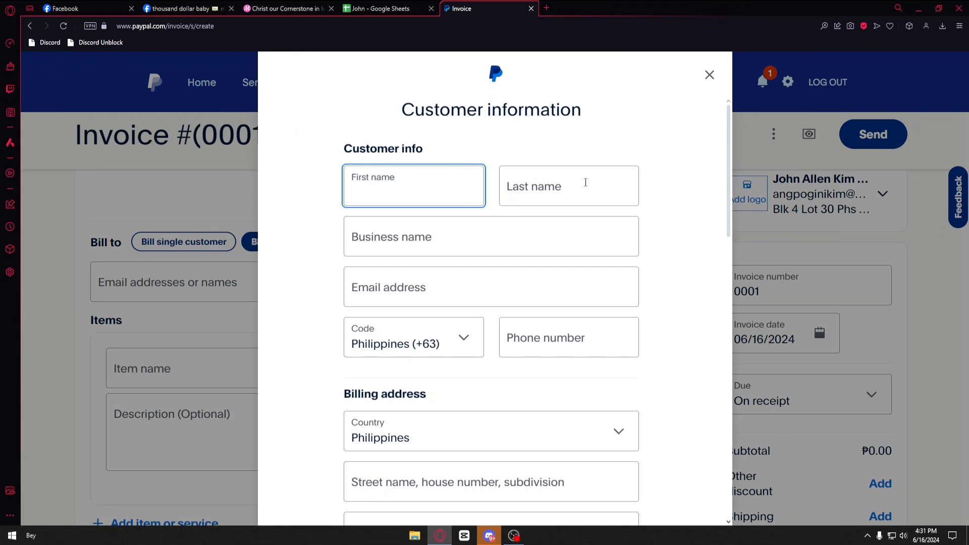
scroll(397, 287, "down", 1)
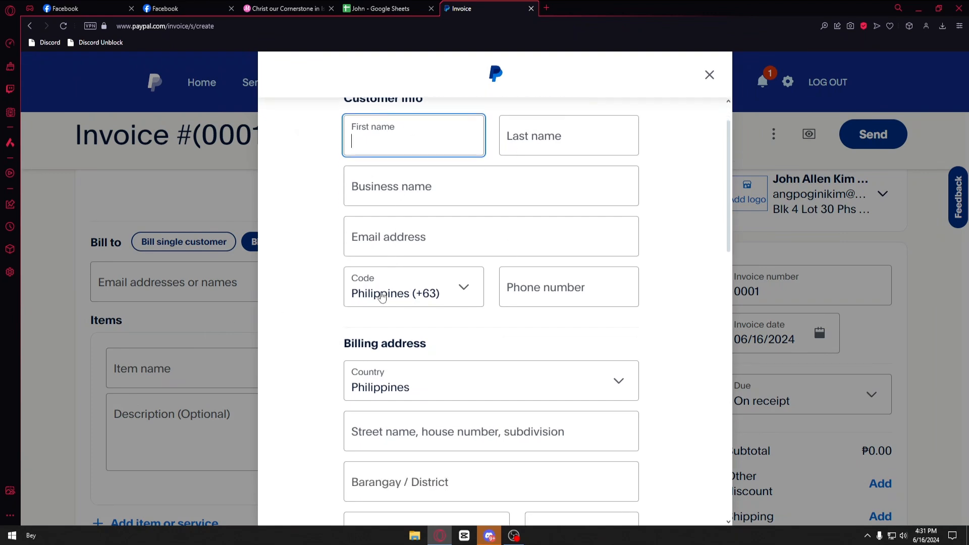
scroll(383, 298, "down", 1)
scroll(454, 332, "down", 2)
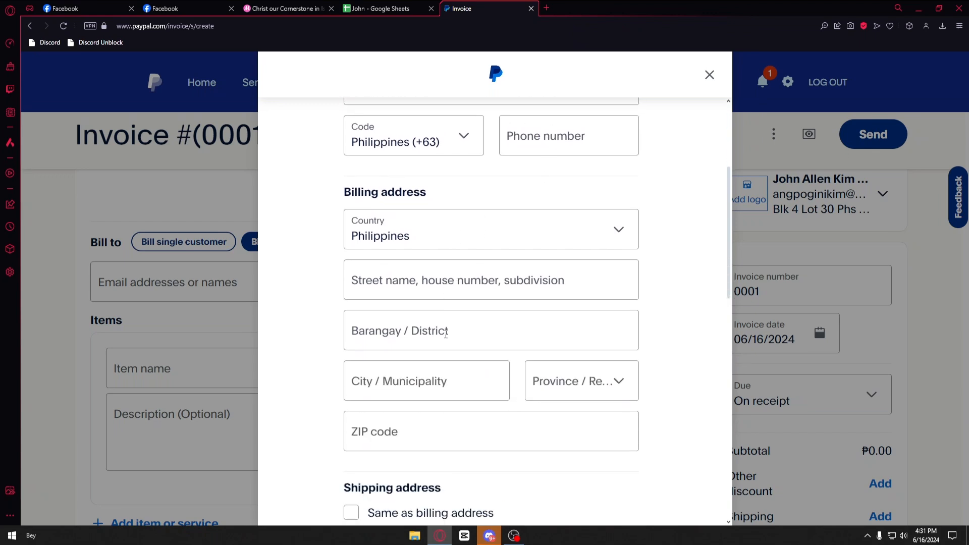
scroll(445, 334, "down", 10)
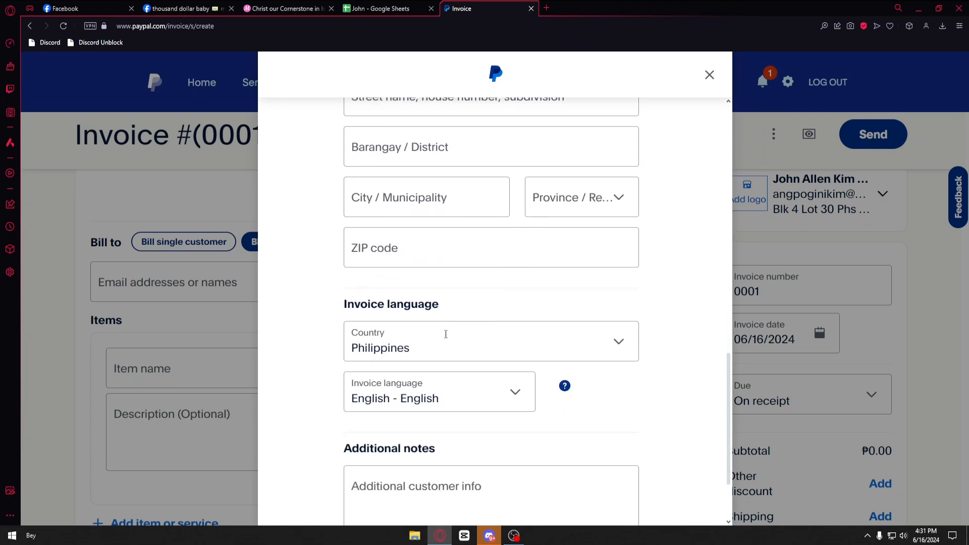
scroll(446, 334, "down", 2)
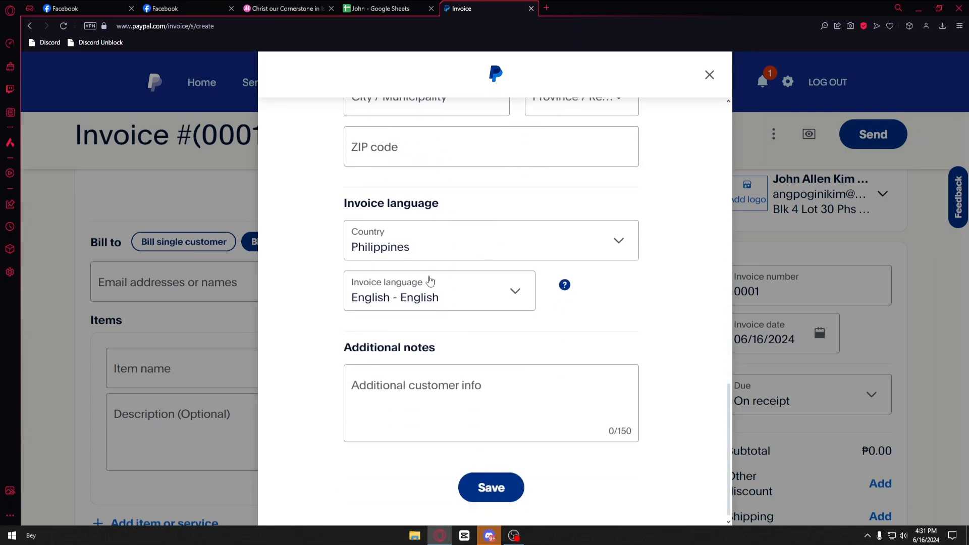
scroll(431, 408, "down", 1)
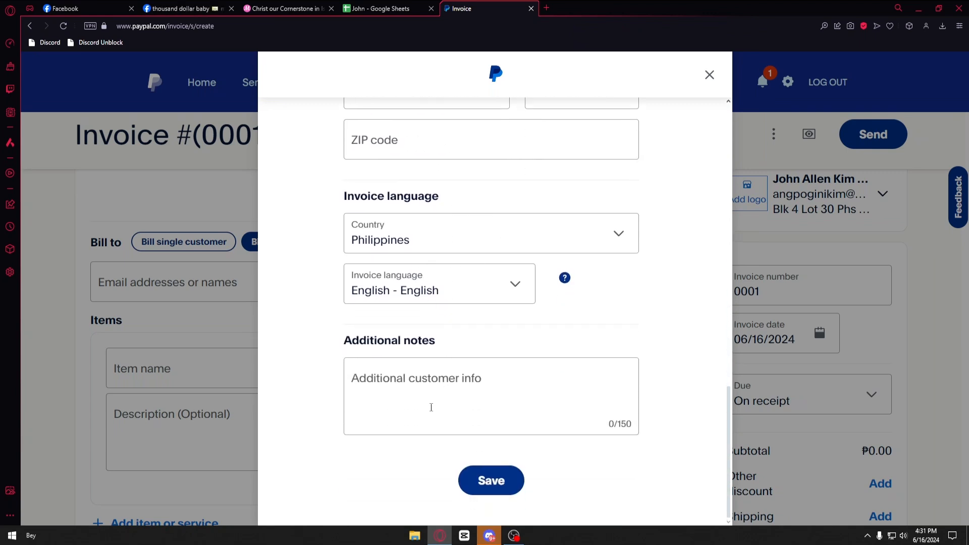
left_click(212, 359)
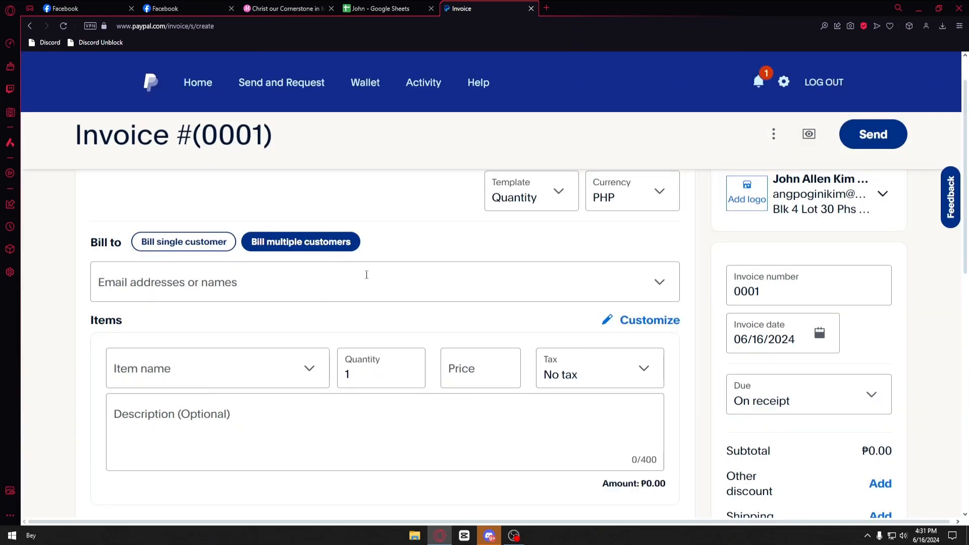
left_click(537, 283)
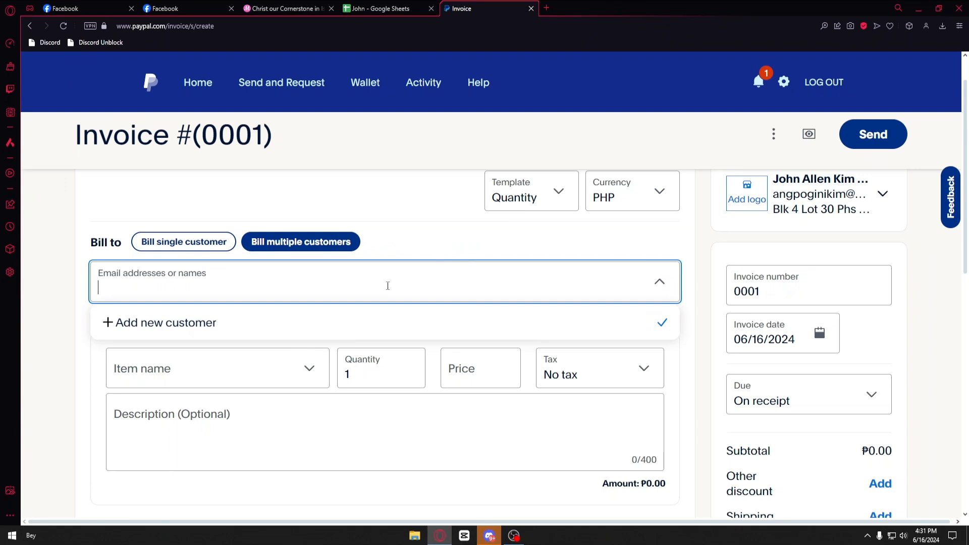
left_click(433, 236)
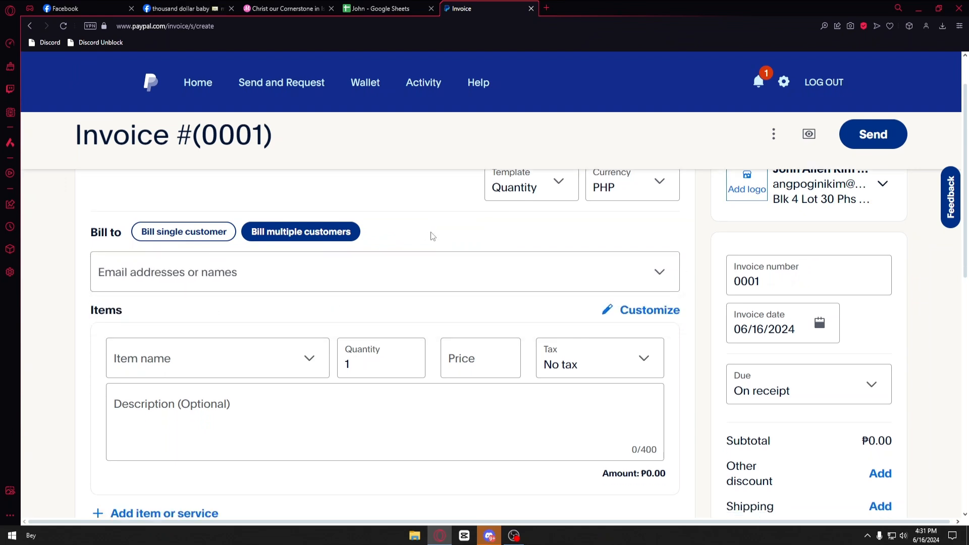
- View the fields of the form for adding a new invoice item and close it without saving
scroll(433, 236, "down", 2)
left_click(269, 270)
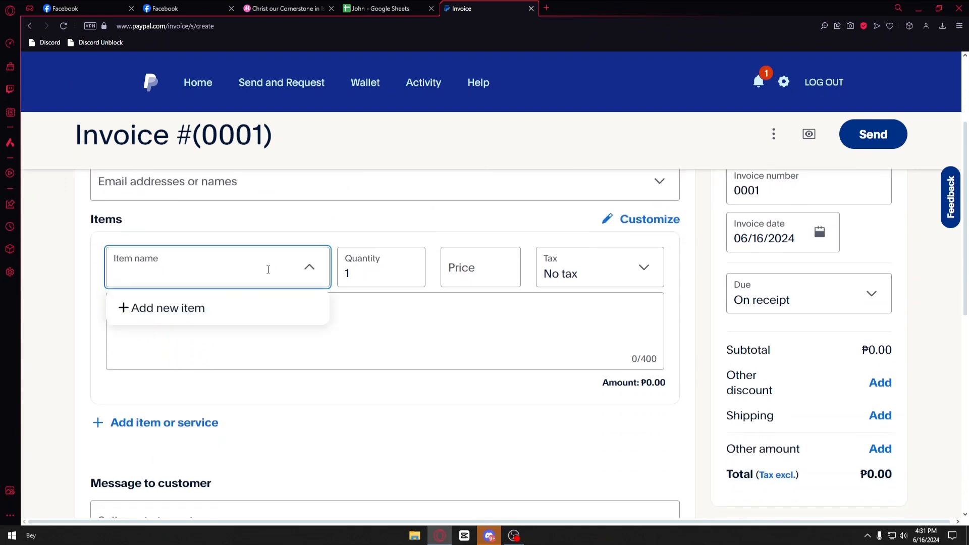
left_click(253, 307)
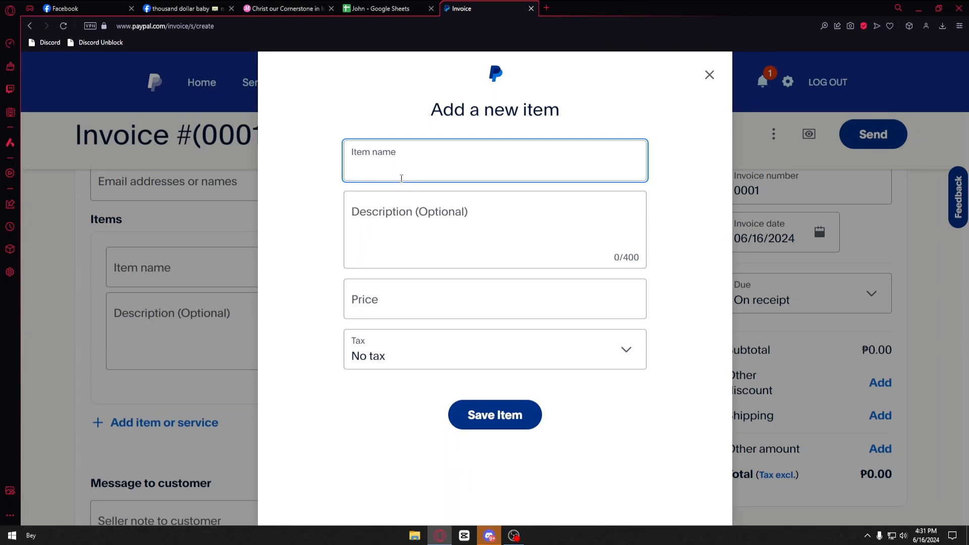
left_click(181, 309)
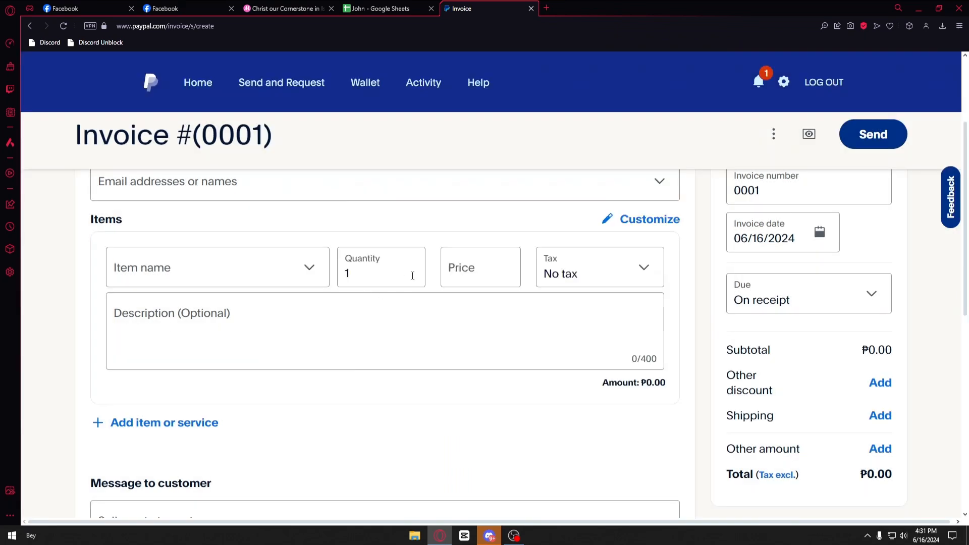
- Examine the rest of the invoice form, including the seller note, terms and conditions, reference number and additional options
scroll(349, 357, "down", 4)
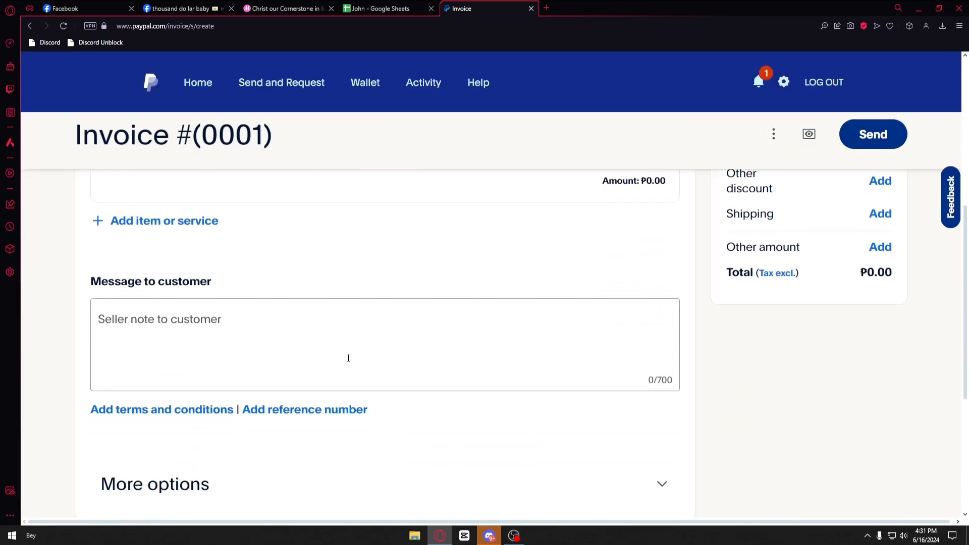
scroll(252, 303, "up", 2)
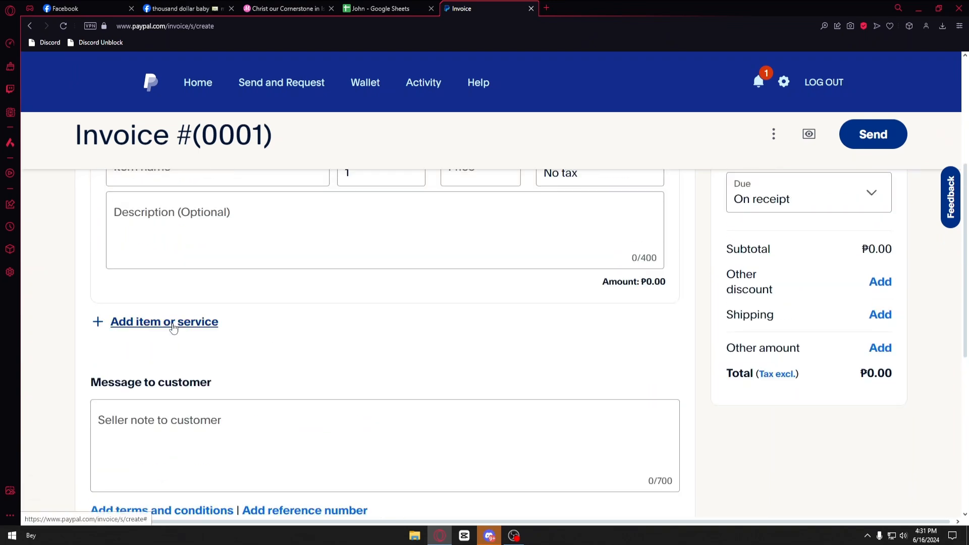
scroll(171, 327, "down", 2)
scroll(152, 325, "down", 3)
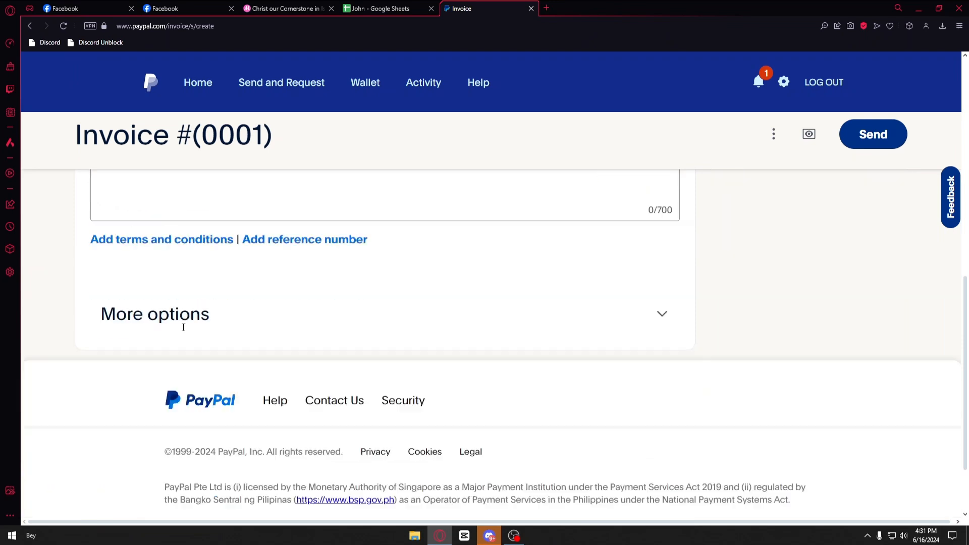
scroll(172, 328, "up", 4)
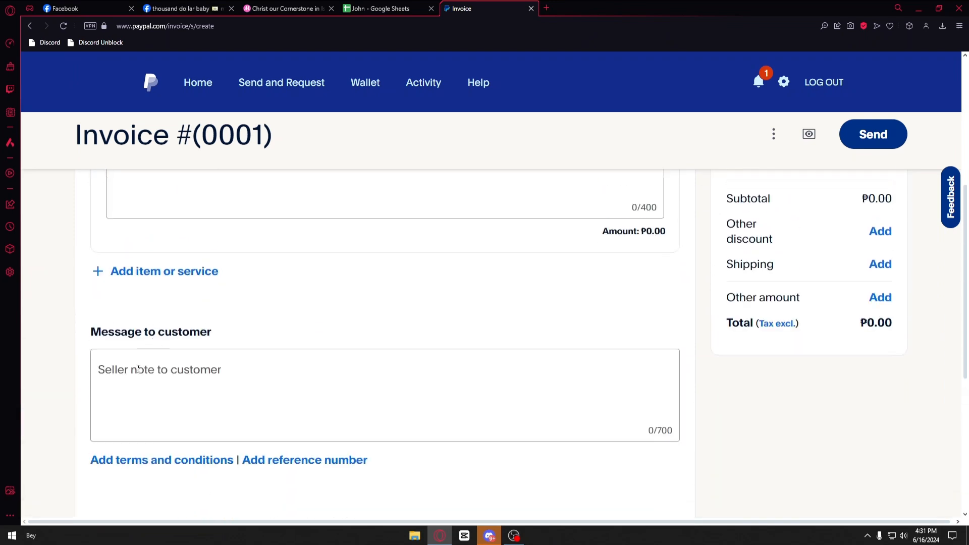
left_click(102, 370)
scroll(279, 374, "down", 1)
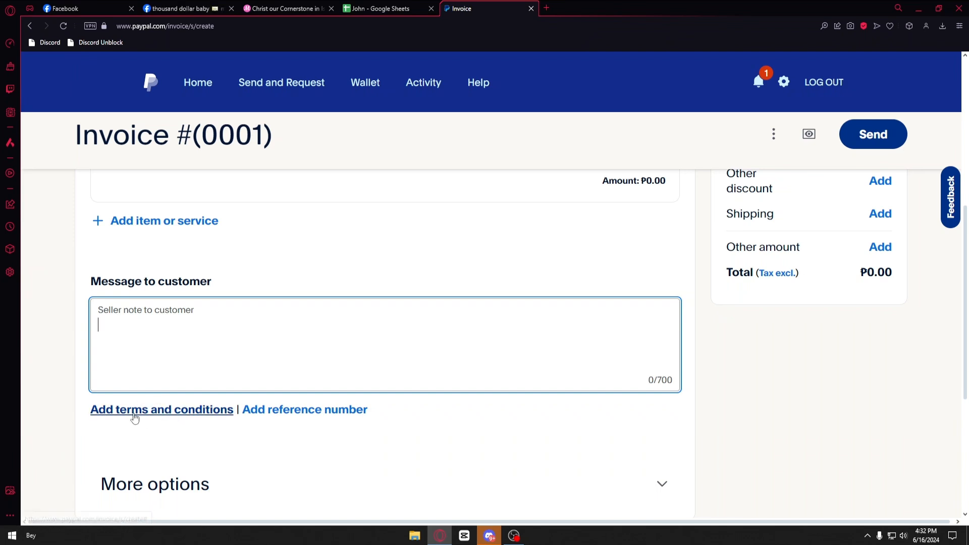
scroll(142, 413, "up", 2)
scroll(142, 413, "up", 4)
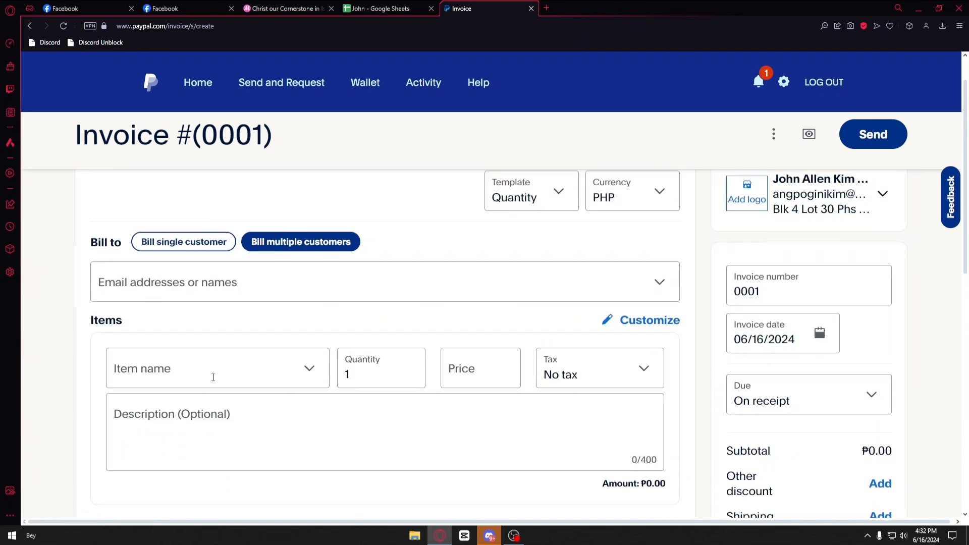
- Start a new invoice item named Test with the description 123 and a price of ₱500
left_click(213, 377)
left_click(162, 406)
left_click(462, 167)
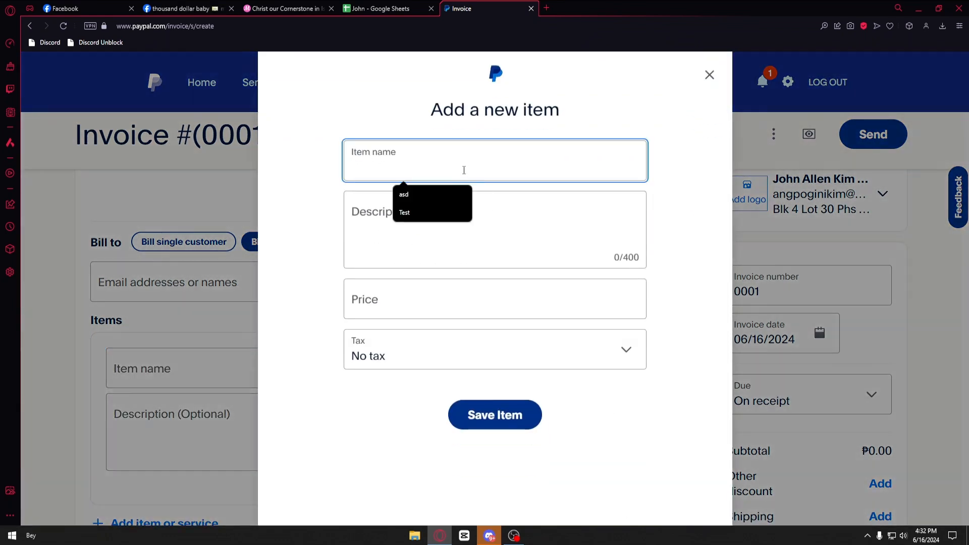
left_click(409, 212)
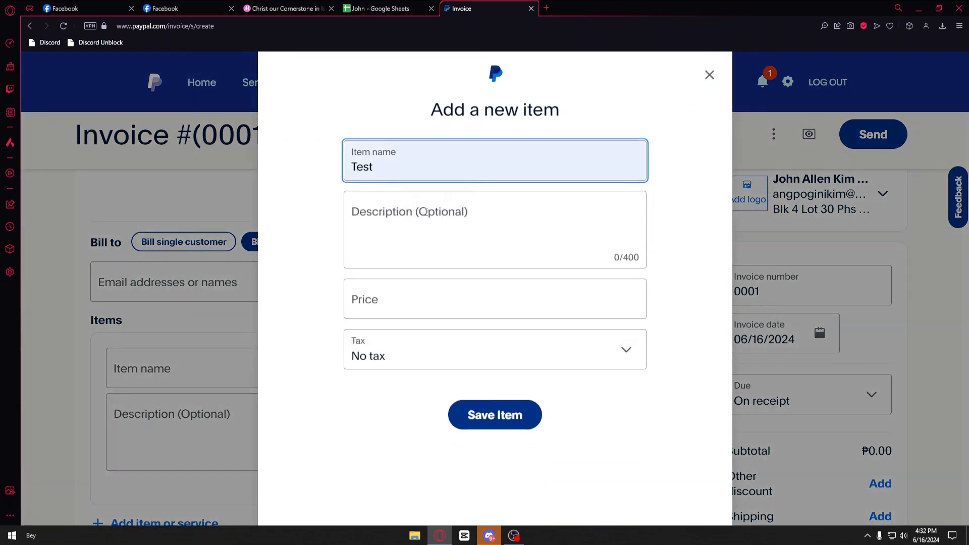
left_click(420, 229)
type("123")
left_click(398, 301)
type("500")
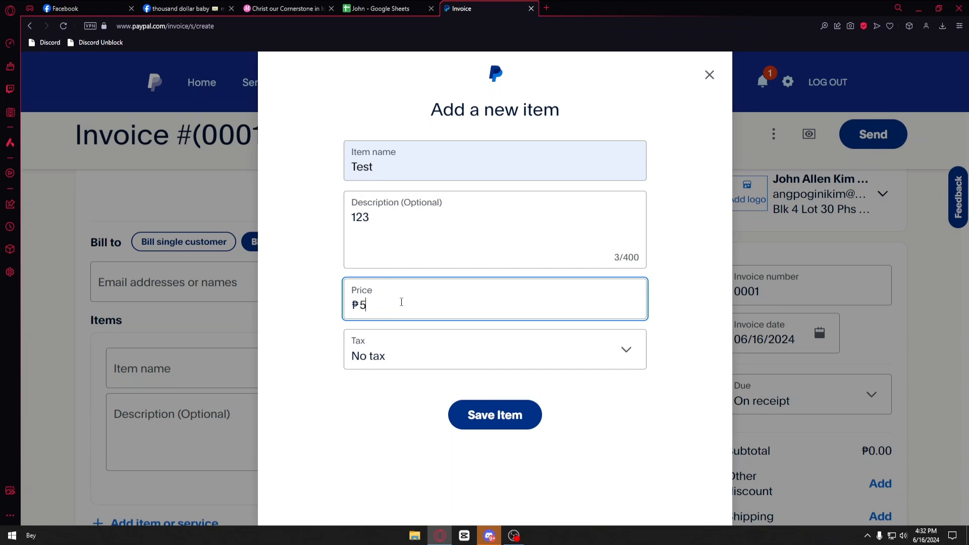
- Try the Add tax option for the new item, switch it back to No tax and save the item
left_click(398, 346)
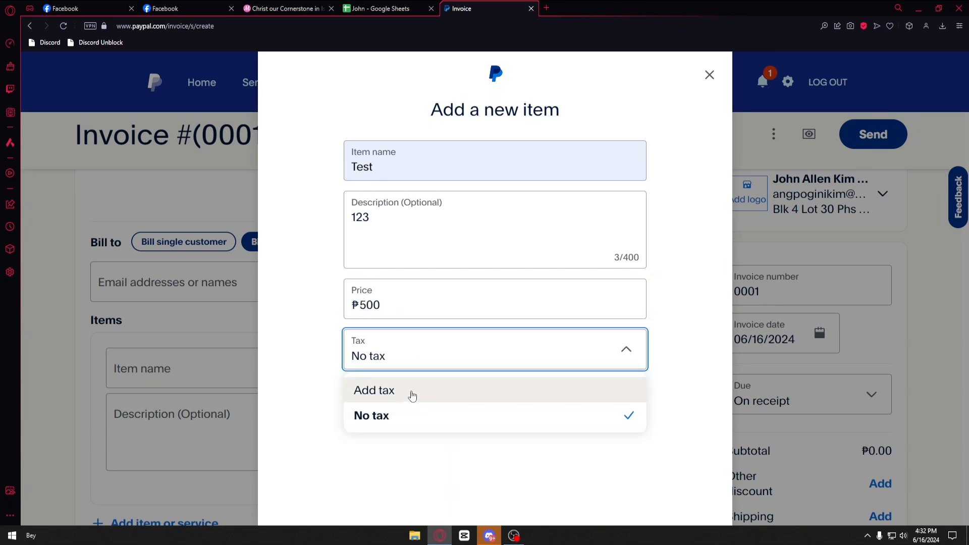
left_click(411, 393)
scroll(472, 403, "down", 2)
left_click(433, 260)
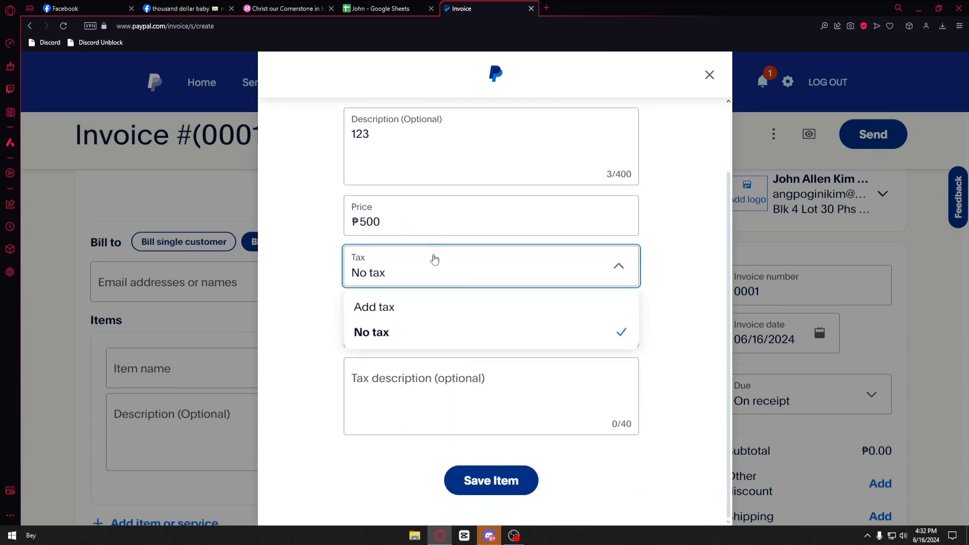
left_click(402, 331)
left_click(509, 425)
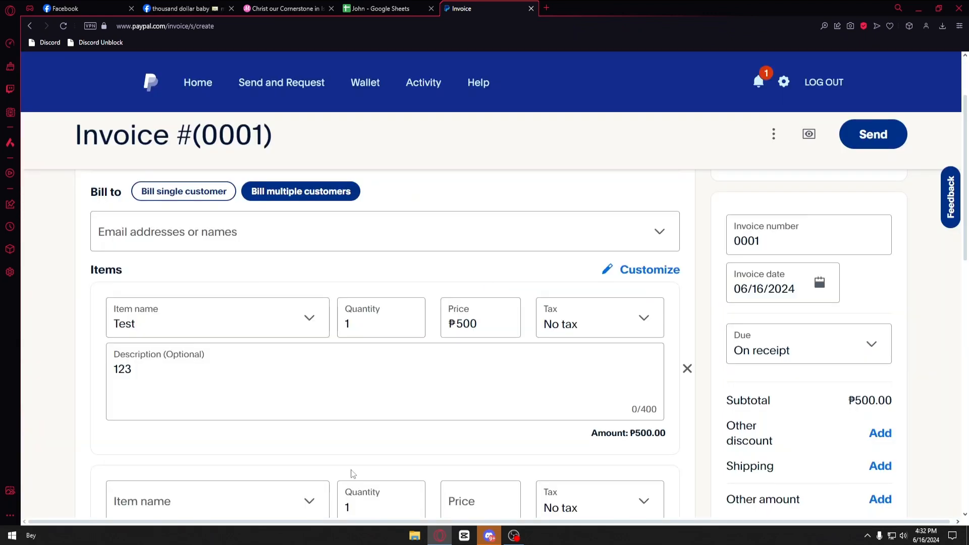
- Examine the invoice's totals and payment options, including the help text for allowing partial payment
scroll(353, 474, "down", 3)
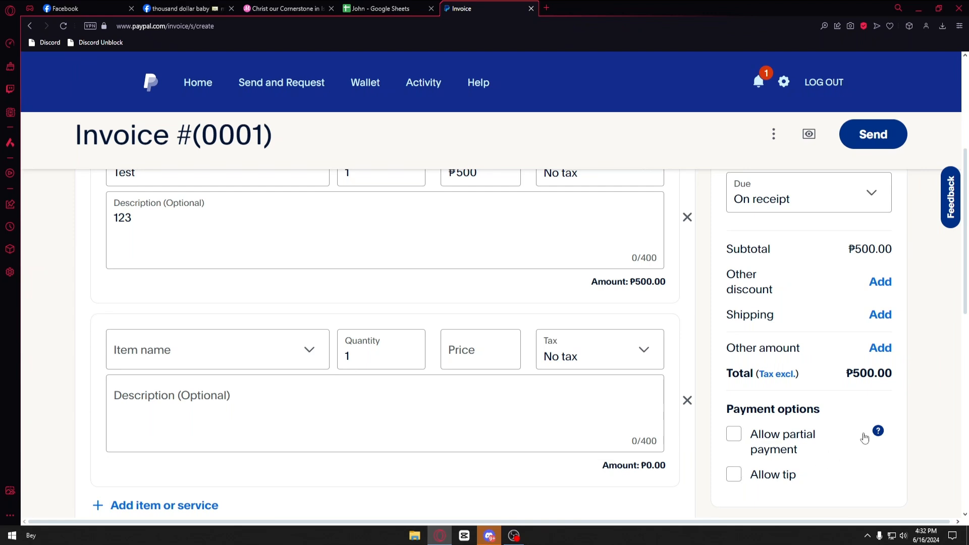
mouse_move(877, 434)
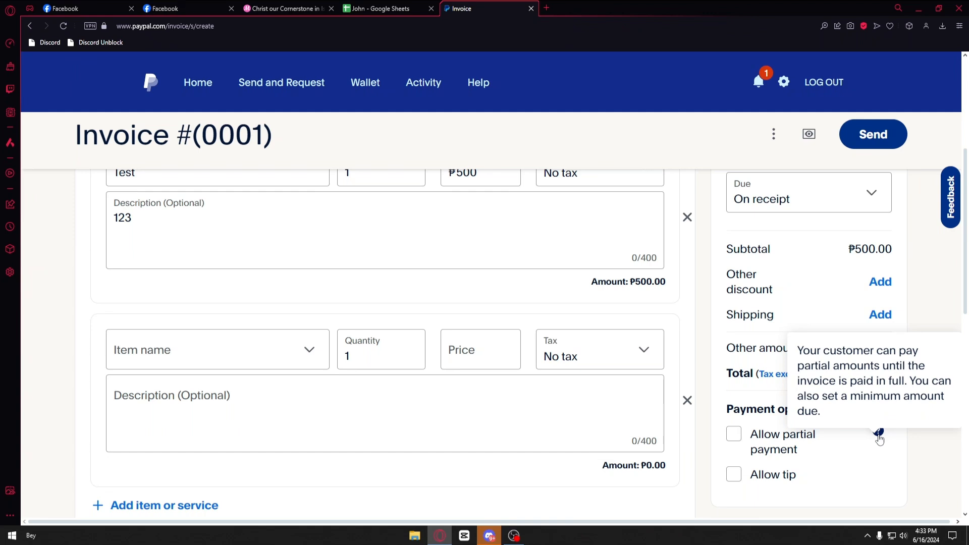
scroll(879, 436, "up", 5)
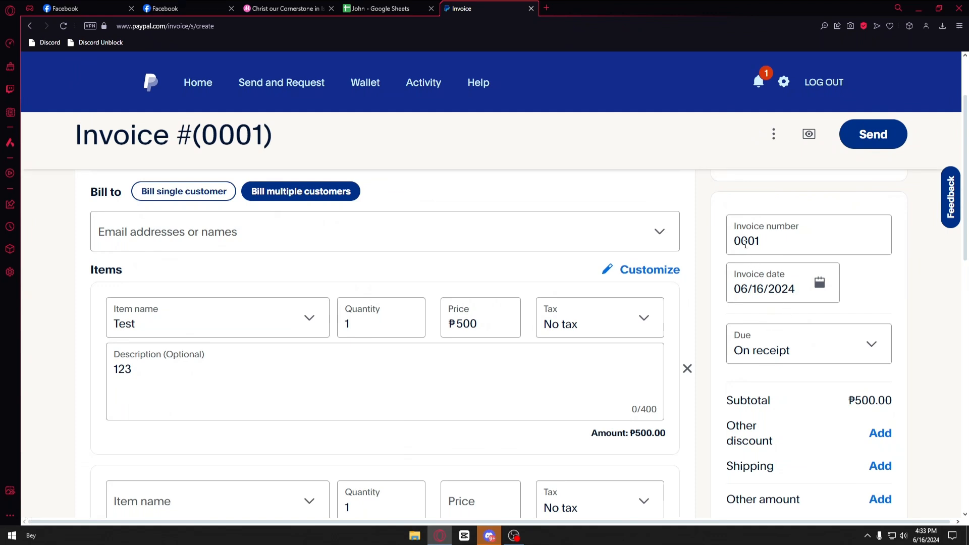
- View the available due date choices for the invoice and close the list without choosing one
left_click(799, 347)
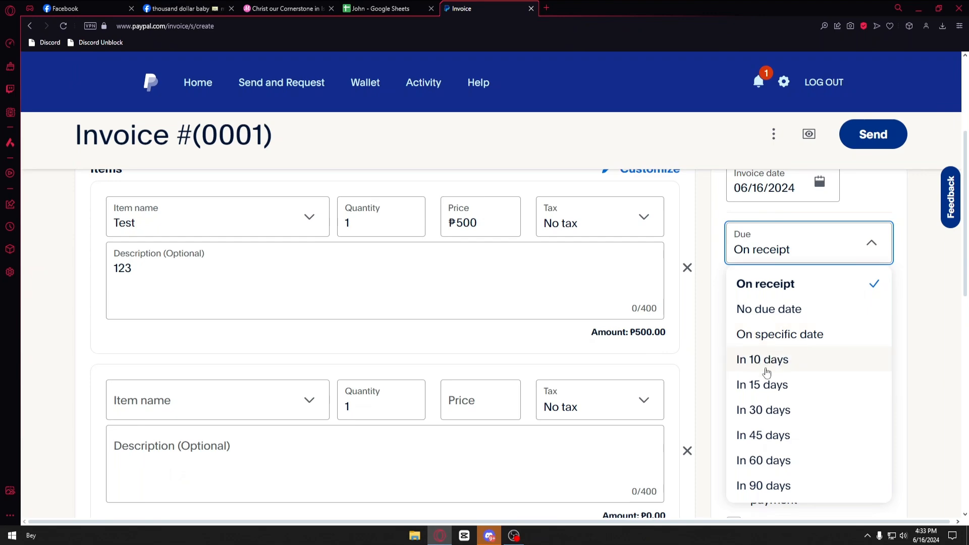
scroll(800, 420, "down", 3)
left_click(931, 368)
scroll(928, 368, "up", 7)
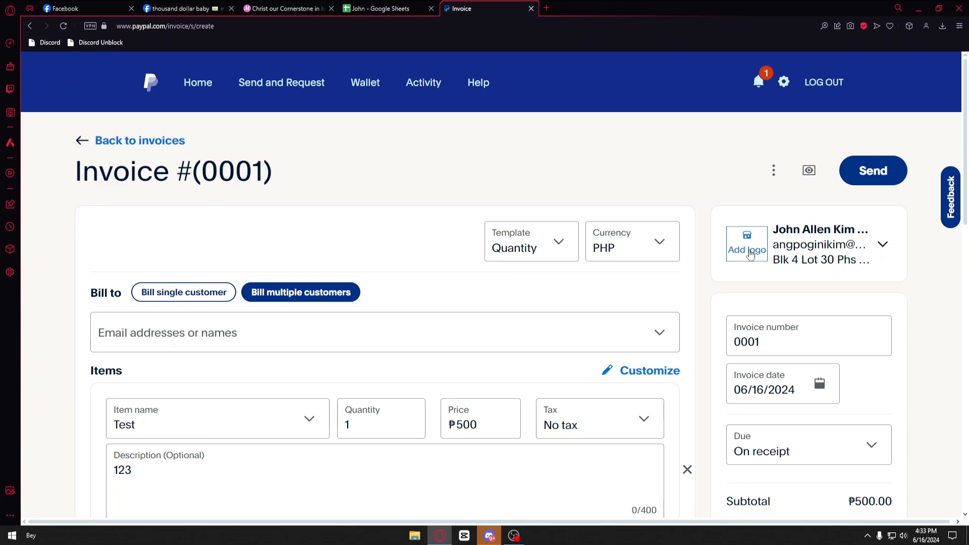
- View the invoice's additional actions for sharing a link, saving a draft or saving as a template, and close them without choosing
scroll(751, 255, "down", 3)
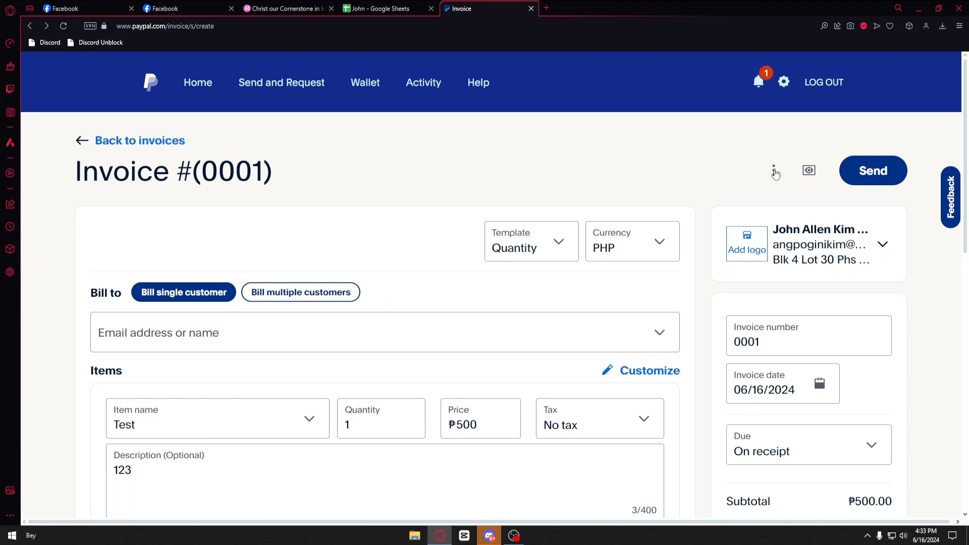
left_click(776, 172)
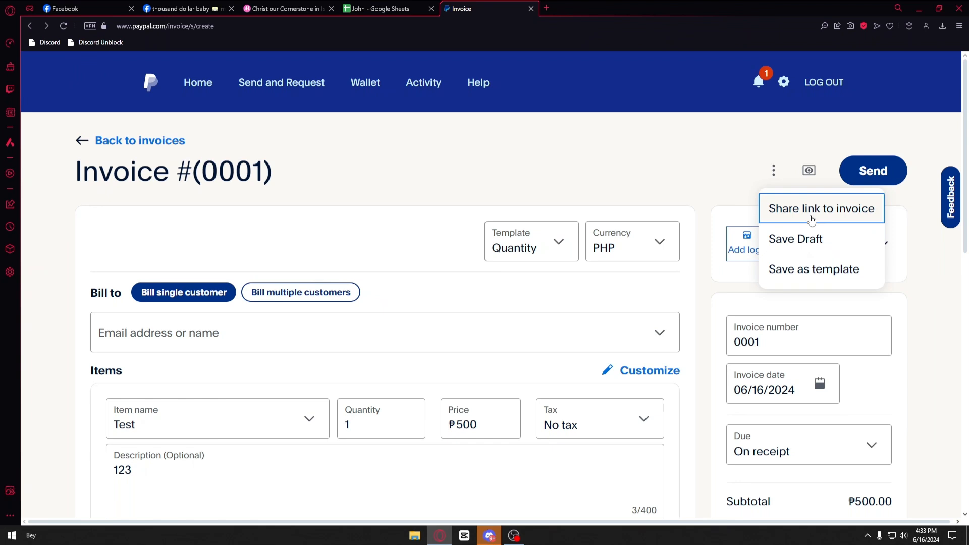
left_click(814, 150)
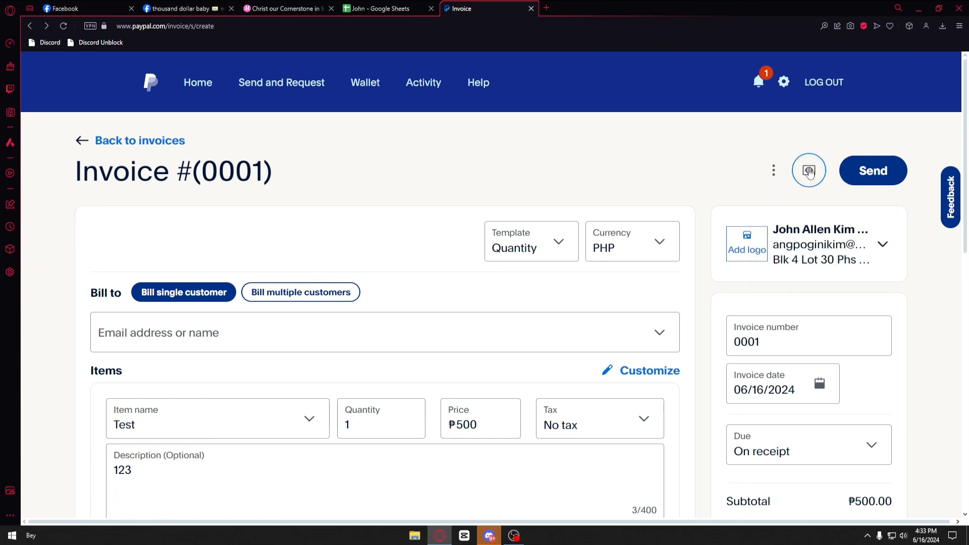
- Preview the invoice and examine its sender details, item, amount due and payment methods
left_click(809, 172)
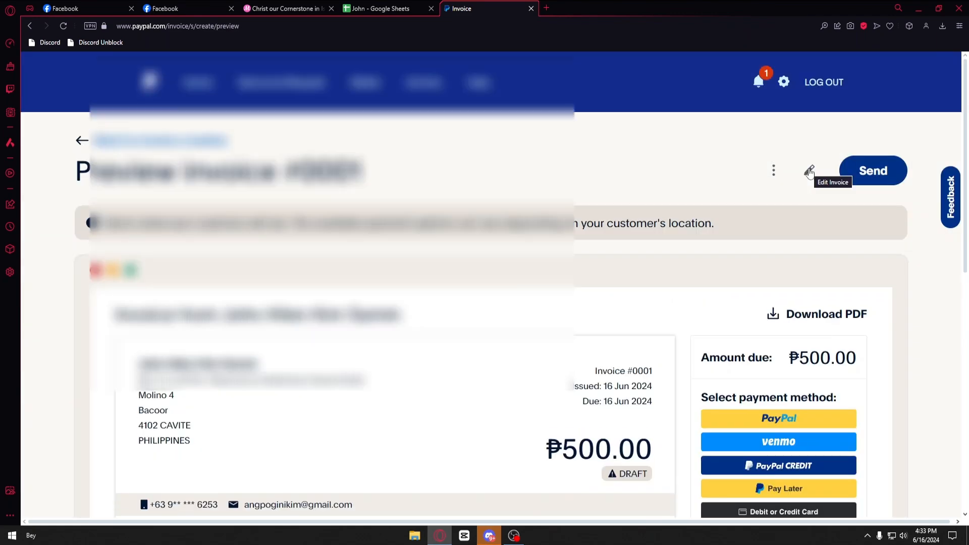
scroll(809, 172, "down", 2)
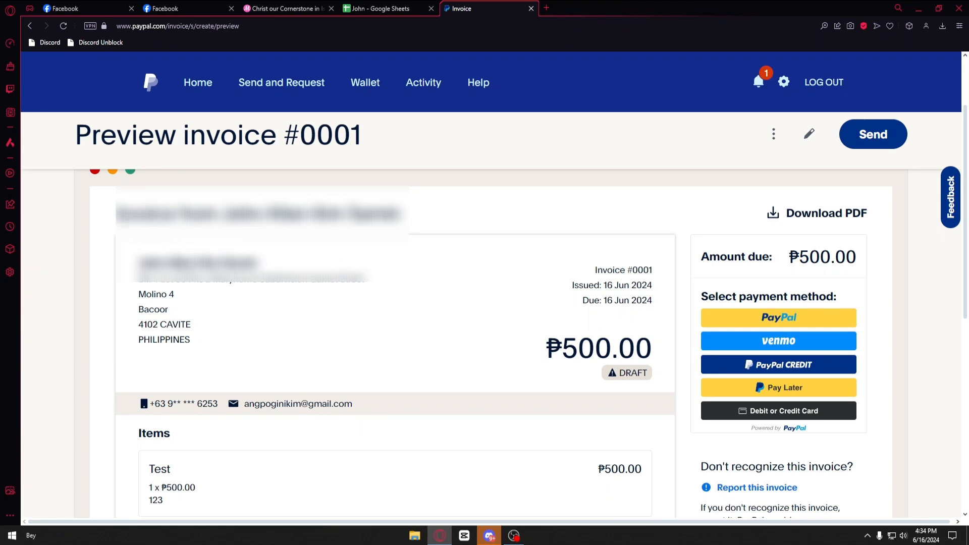
scroll(490, 343, "down", 3)
scroll(491, 344, "up", 2)
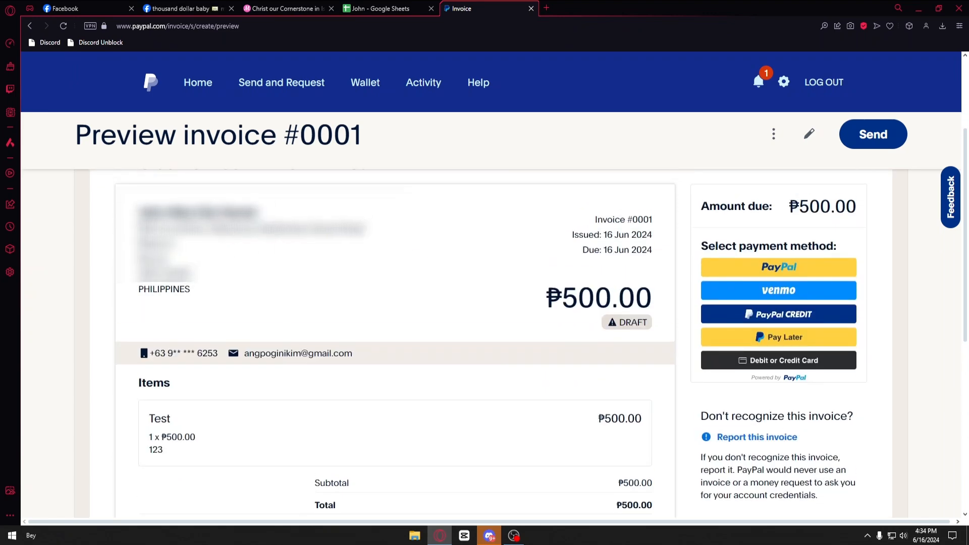
left_click_drag(137, 206, 337, 283)
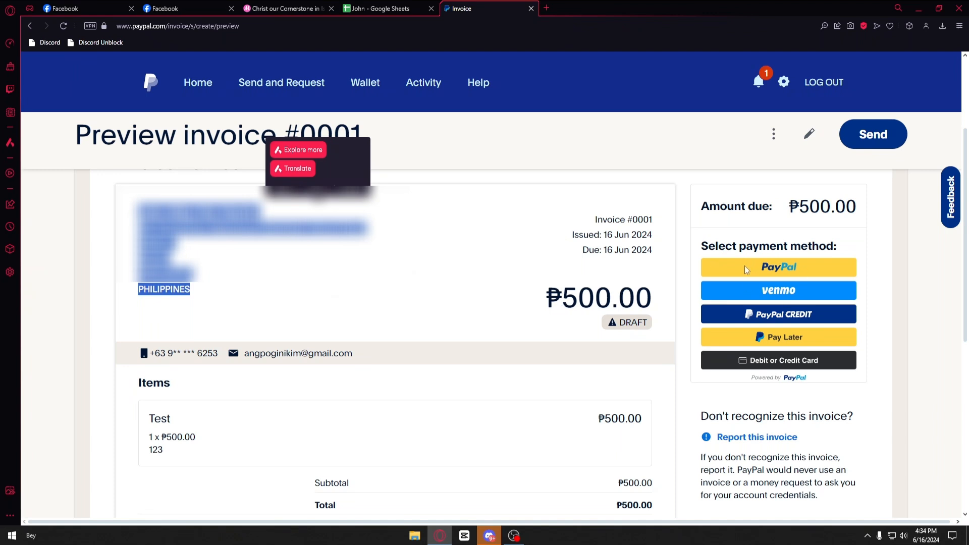
left_click(479, 260)
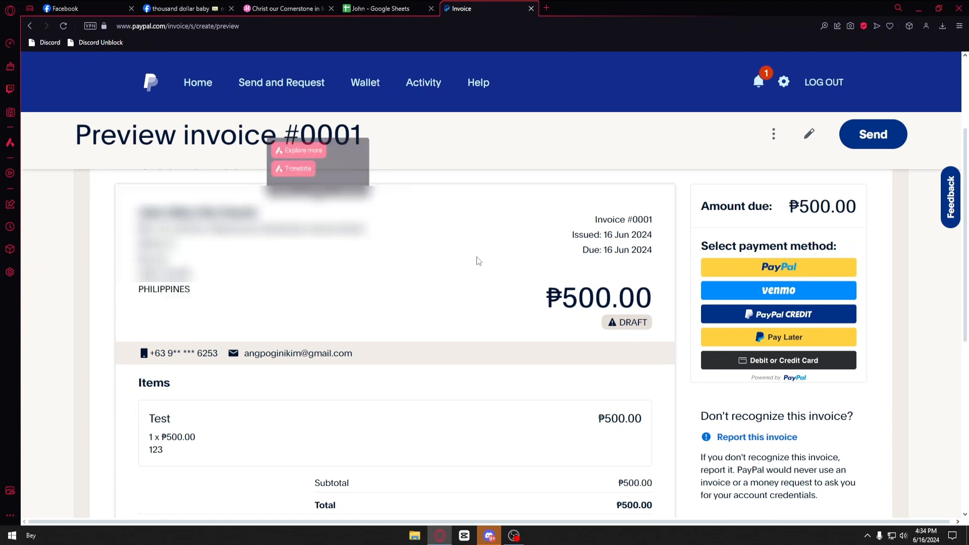